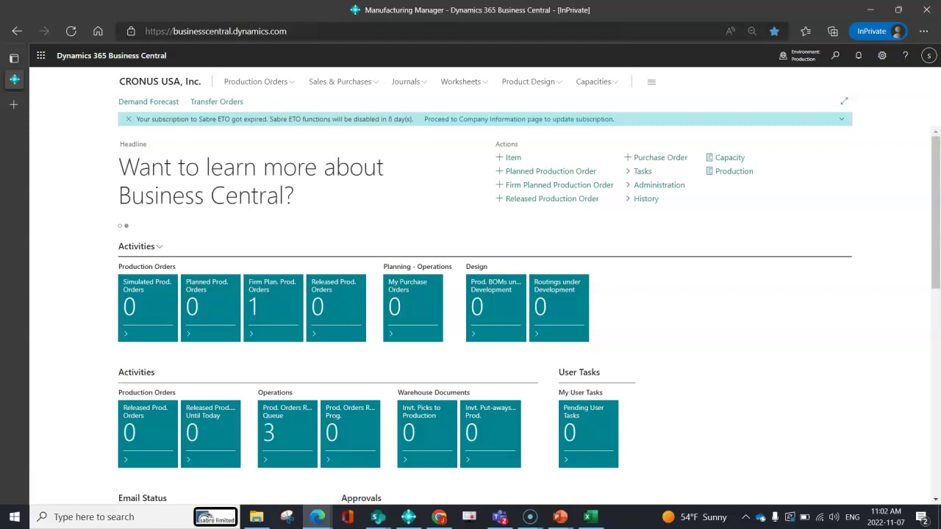
# - Turn on personalisation for the Manufacturing Manager role centre from the Settings menu
pyautogui.click(882, 57)
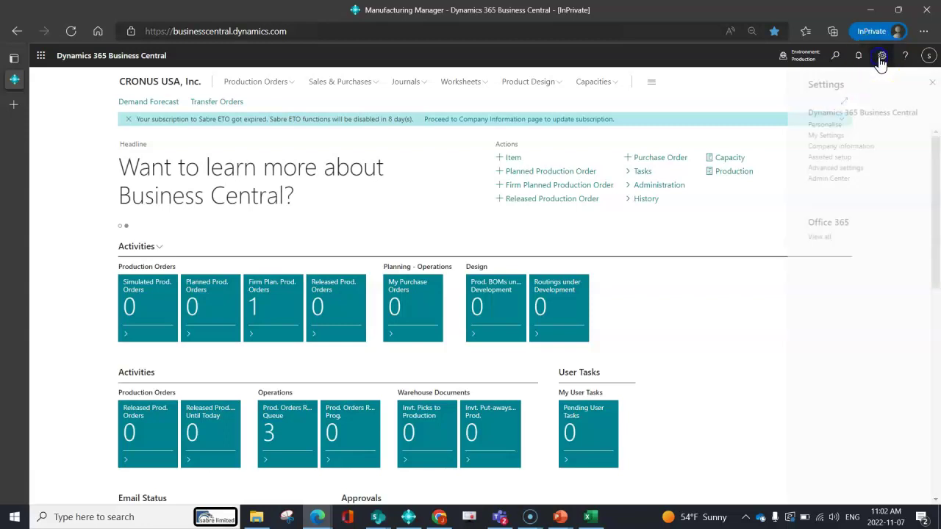
pyautogui.click(818, 125)
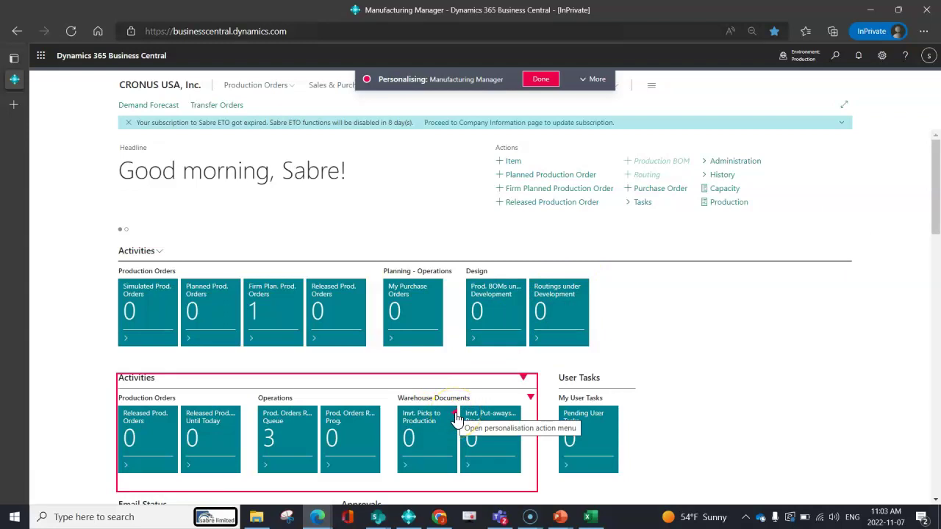
# - Remove the Invt. Picks and Invt. Put-aways tiles, then place User Tasks above Activities
pyautogui.click(457, 417)
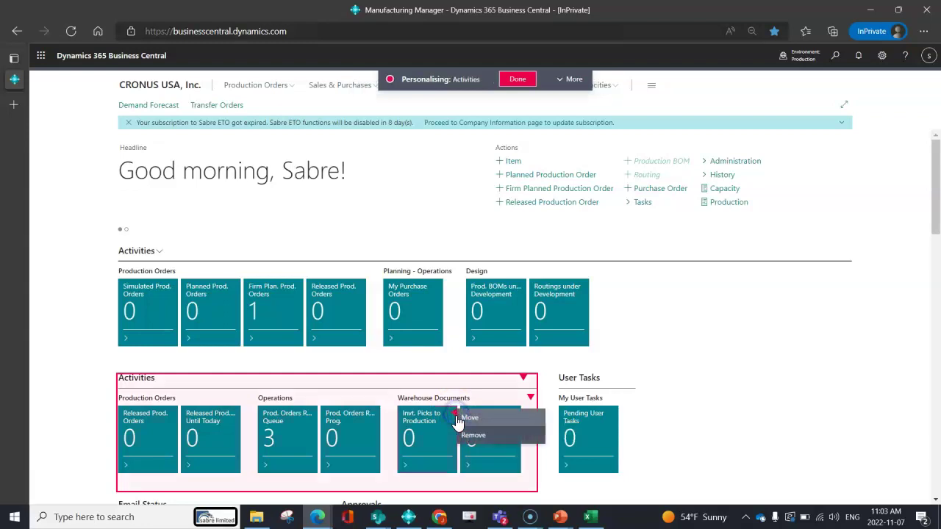
pyautogui.click(463, 434)
pyautogui.click(452, 412)
pyautogui.click(466, 435)
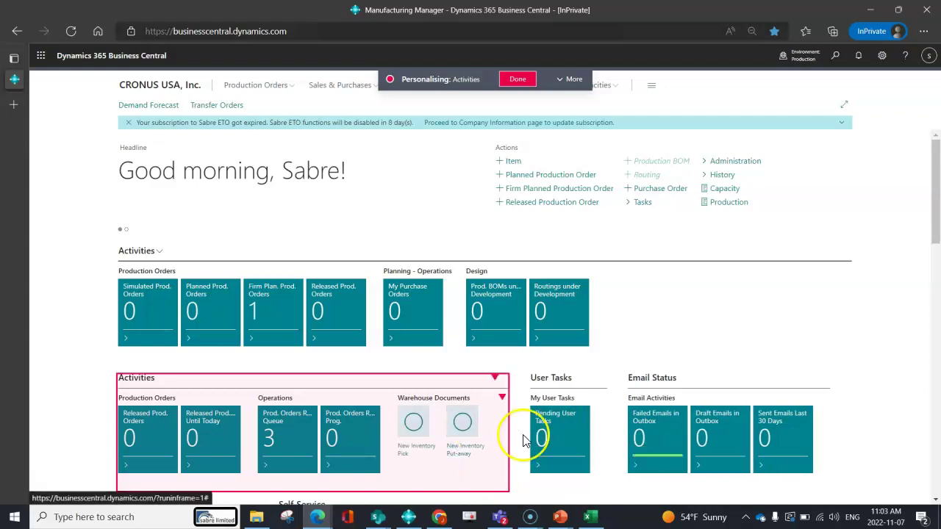
pyautogui.moveTo(569, 383); pyautogui.dragTo(157, 257)
pyautogui.click(304, 281)
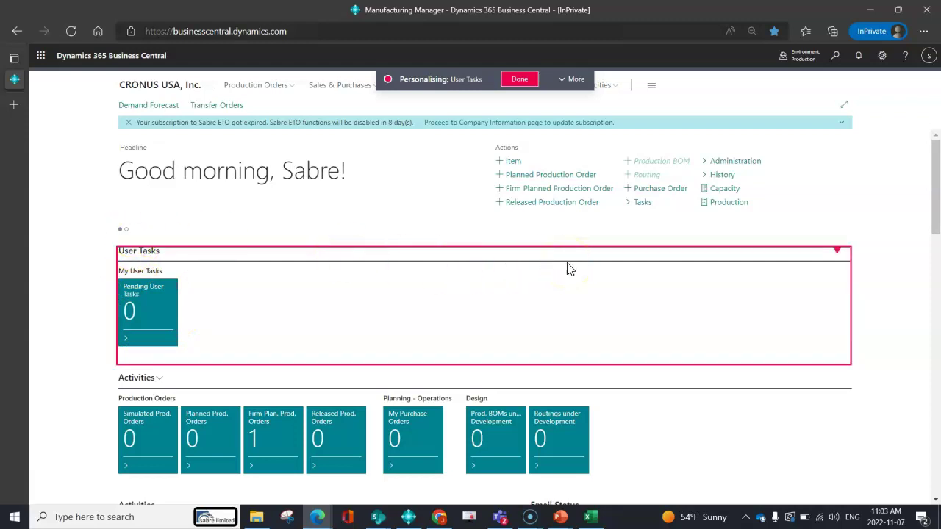
# - Expand More, open the Add Field to Page pane, and select the User Tasks and Activities parts
pyautogui.click(574, 80)
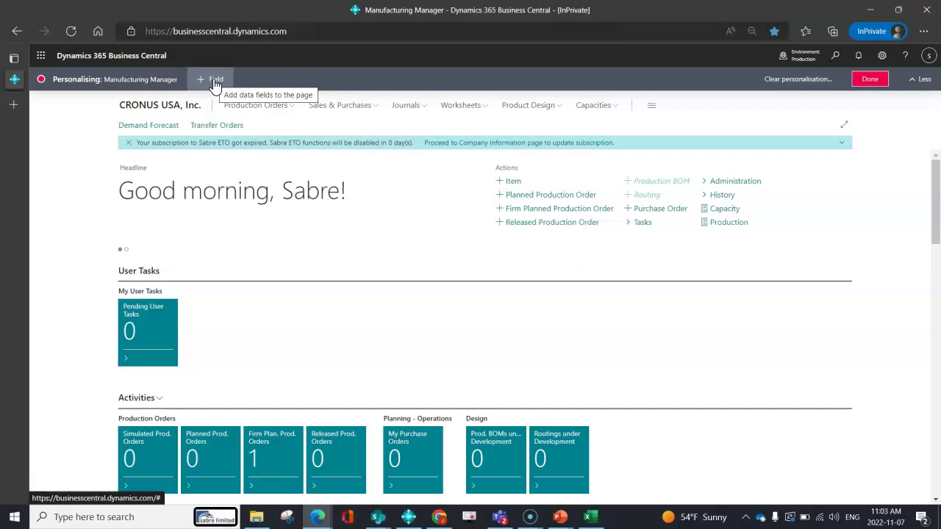
pyautogui.click(214, 80)
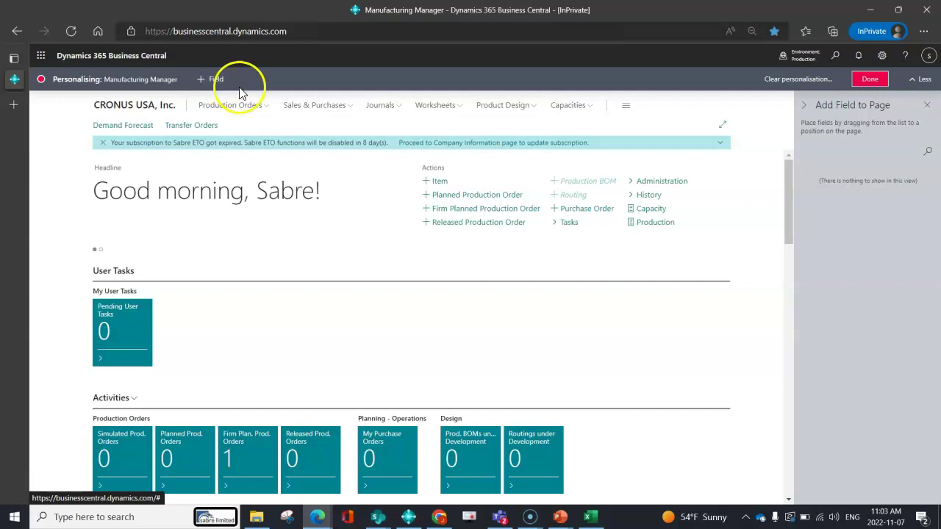
pyautogui.click(282, 323)
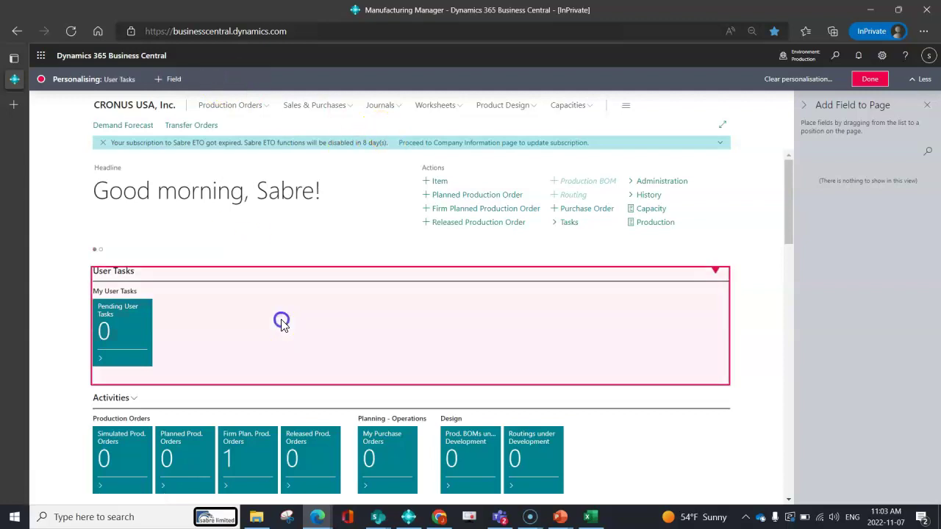
pyautogui.click(602, 442)
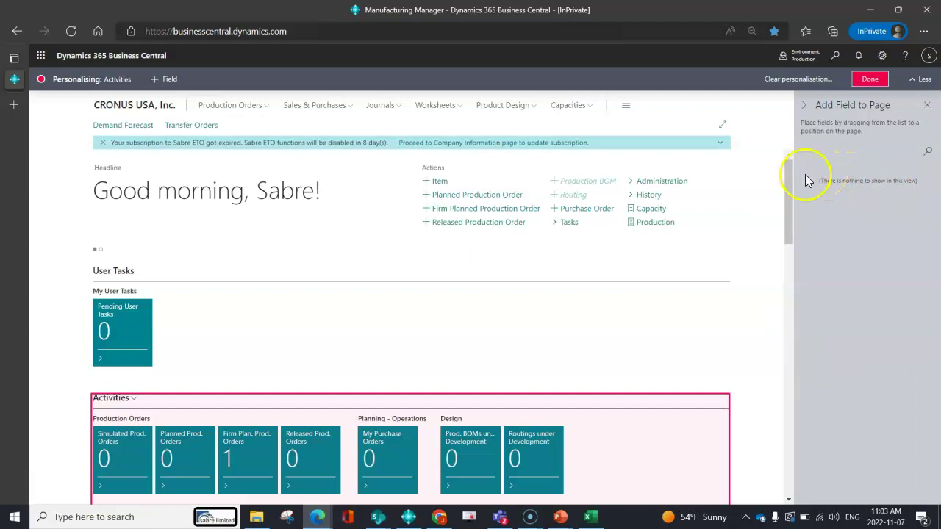
# - Unhide the Production BOM action so it shows among the role centre's Actions
pyautogui.click(504, 165)
pyautogui.click(487, 181)
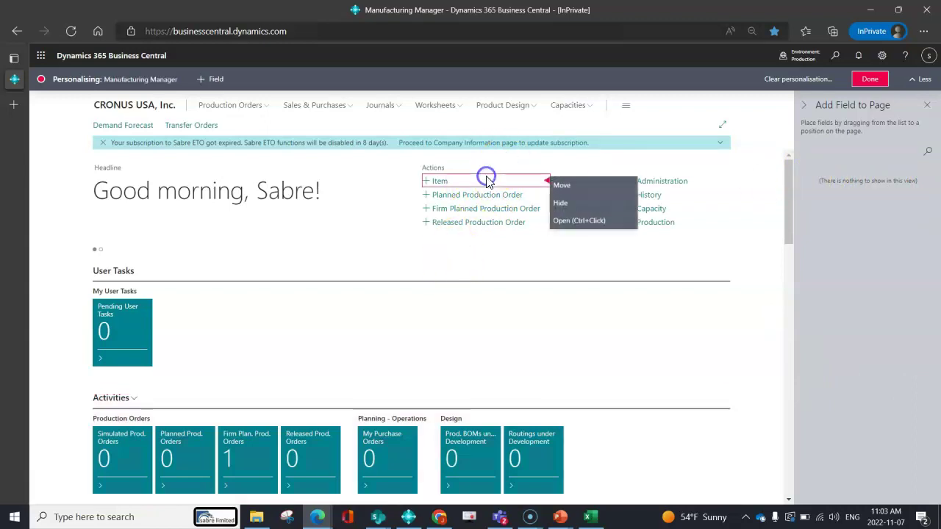
pyautogui.click(449, 248)
pyautogui.click(474, 297)
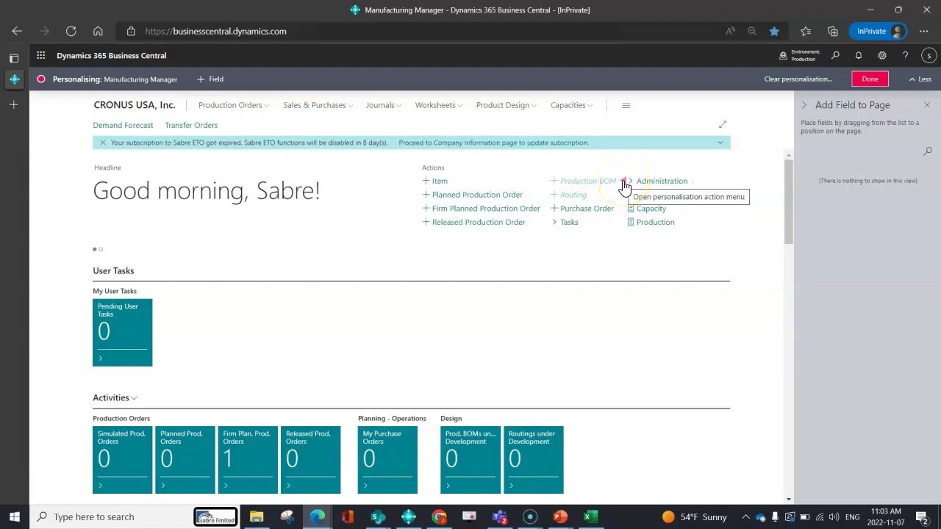
pyautogui.click(623, 182)
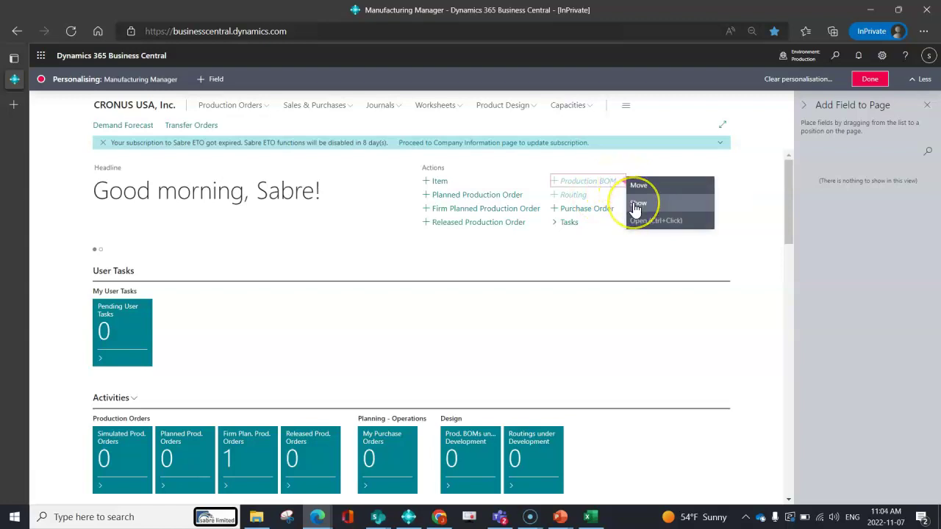
pyautogui.click(634, 206)
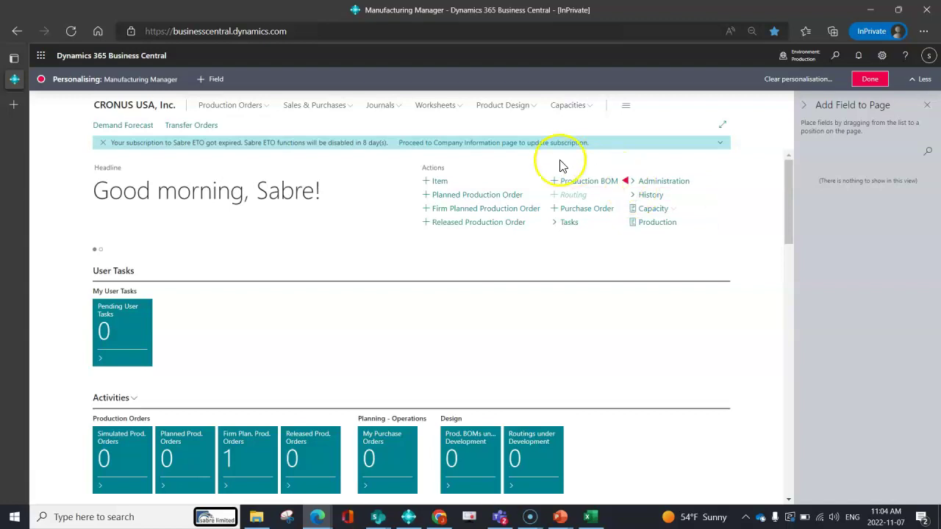
pyautogui.scroll(-6, 594, 294)
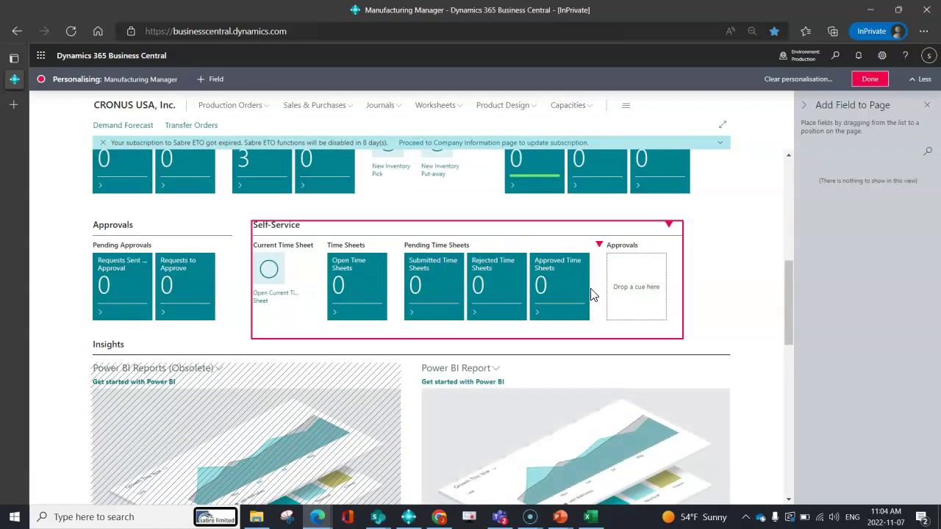
pyautogui.scroll(-2, 592, 294)
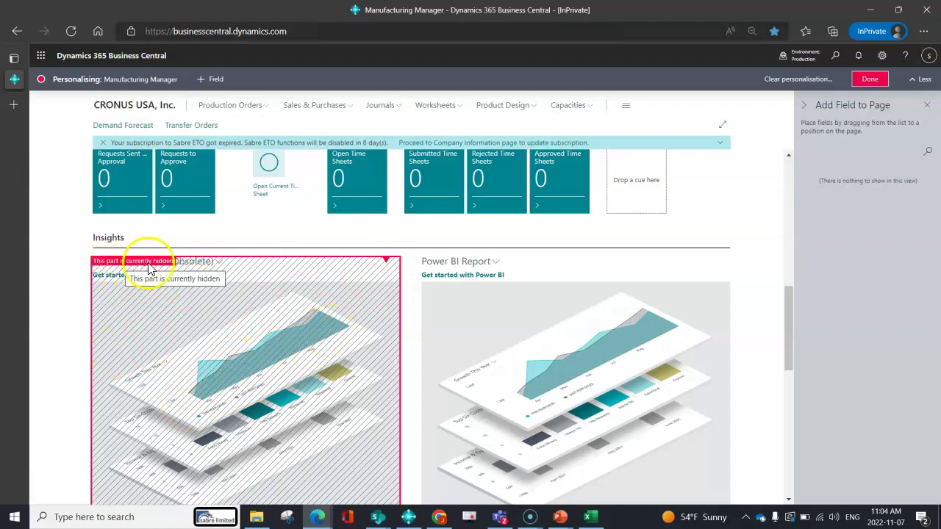
pyautogui.click(387, 262)
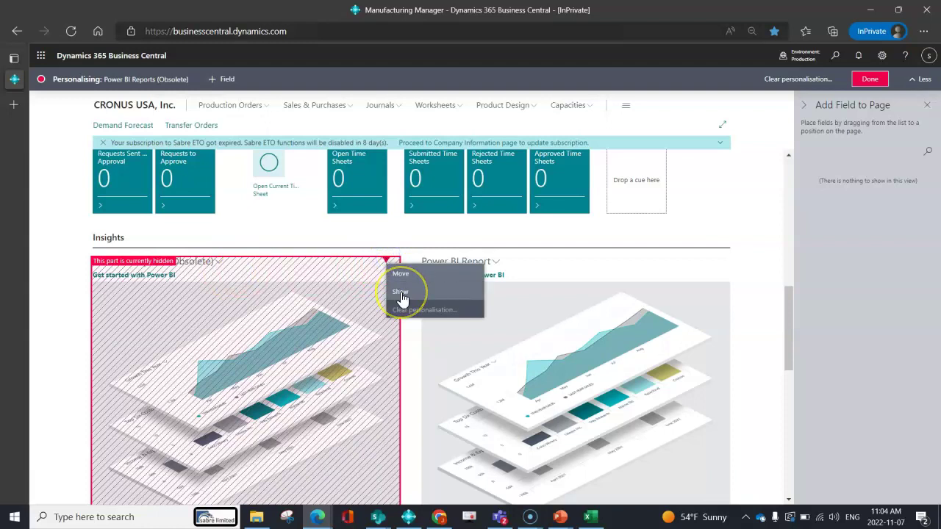
pyautogui.click(401, 293)
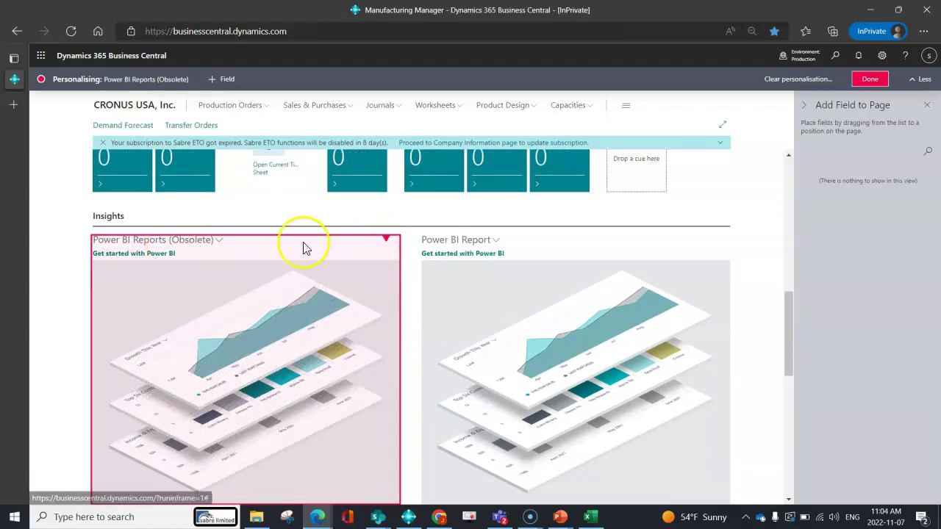
pyautogui.click(385, 237)
pyautogui.click(394, 270)
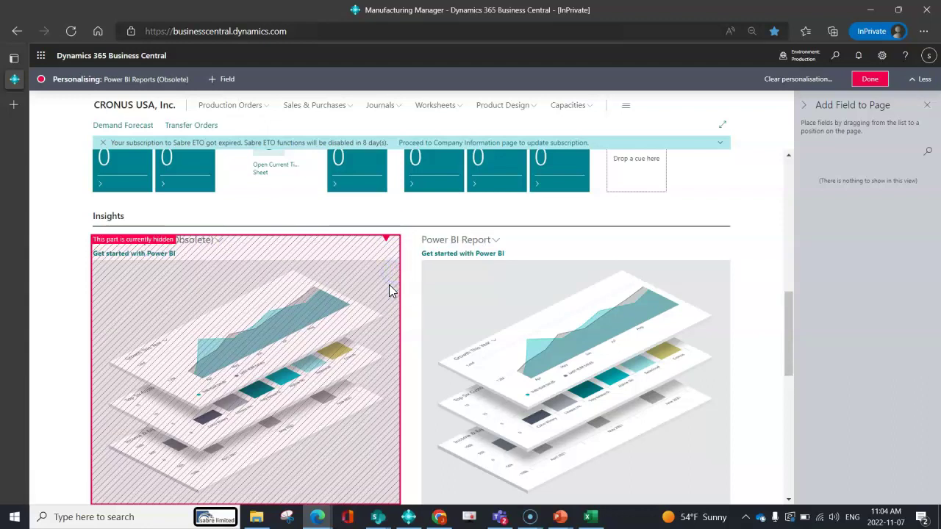
pyautogui.scroll(-2, 389, 290)
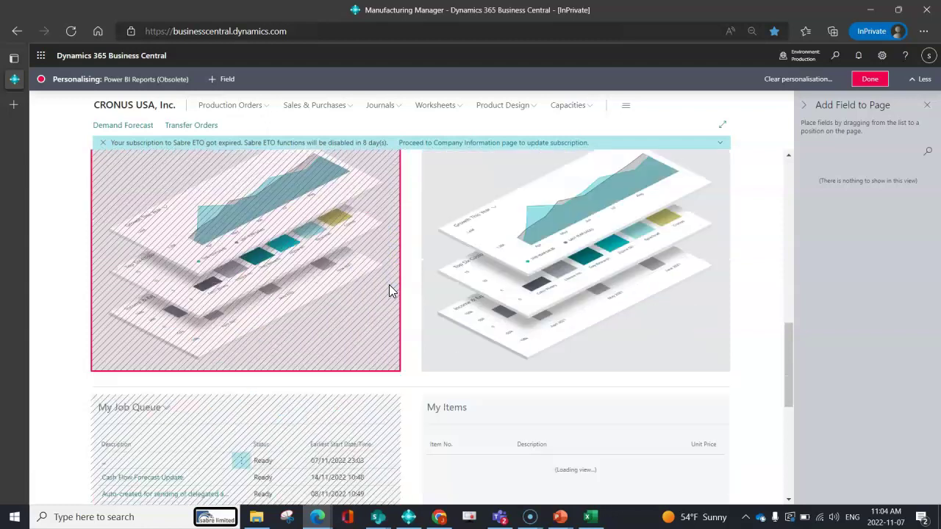
pyautogui.scroll(-4, 391, 291)
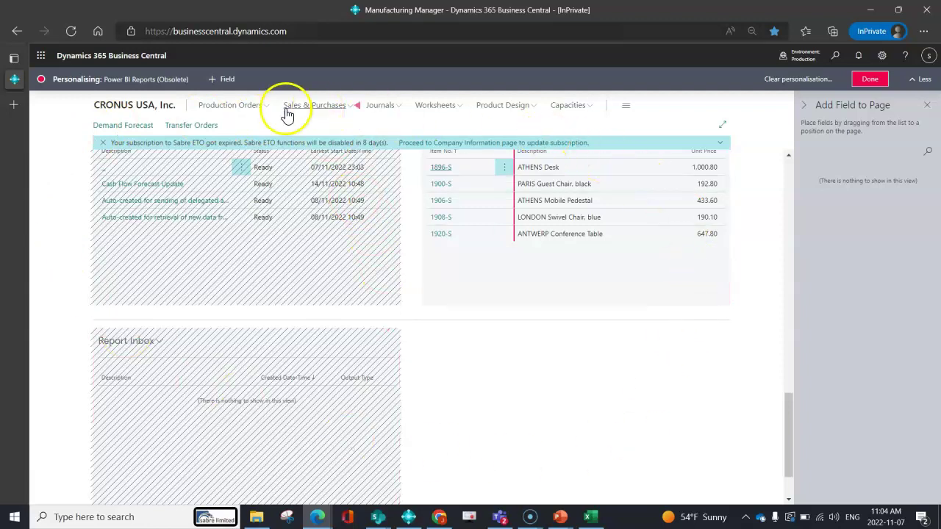
# - On the Transfer Orders list, remove the Direct Transfer column and add a Department Code column
pyautogui.click(190, 128)
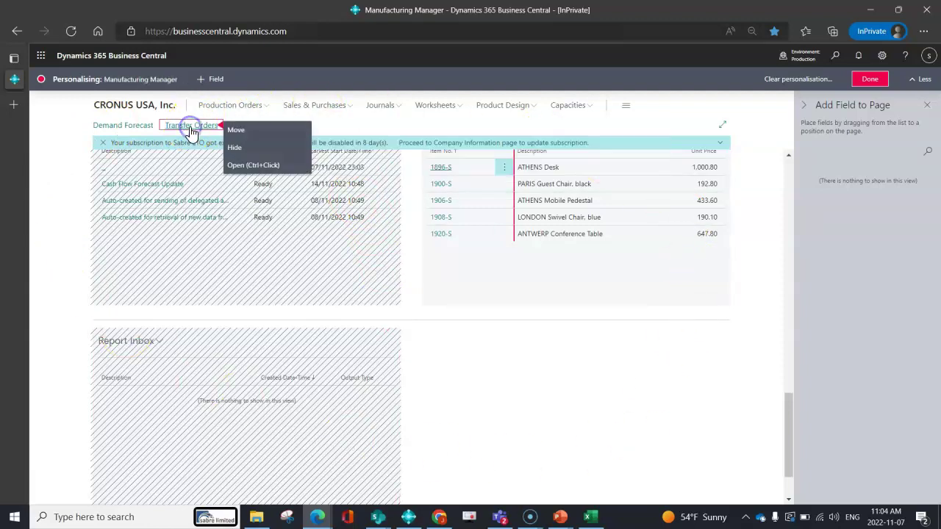
pyautogui.click(239, 164)
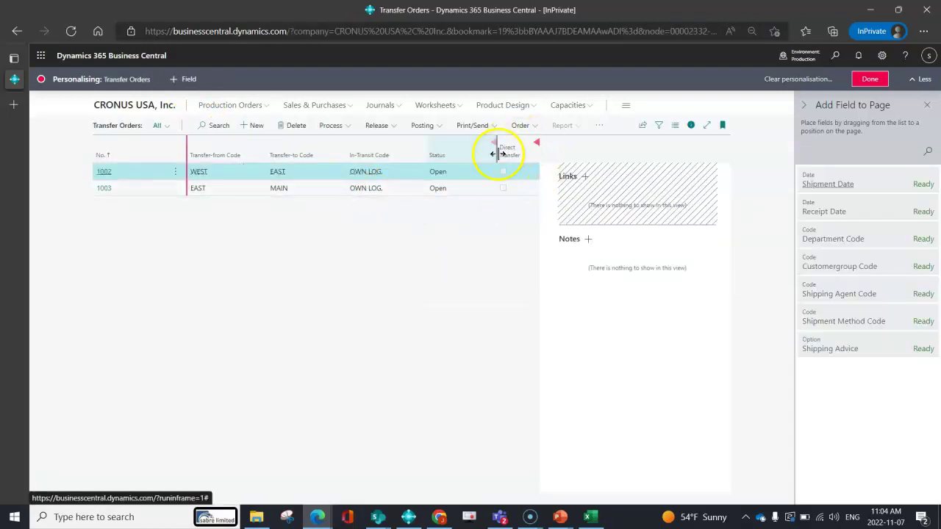
pyautogui.click(536, 142)
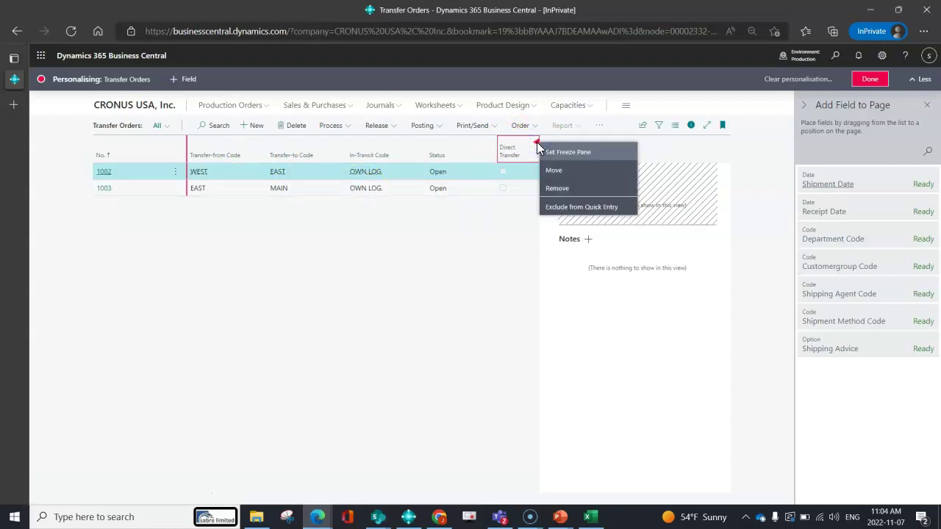
pyautogui.click(547, 190)
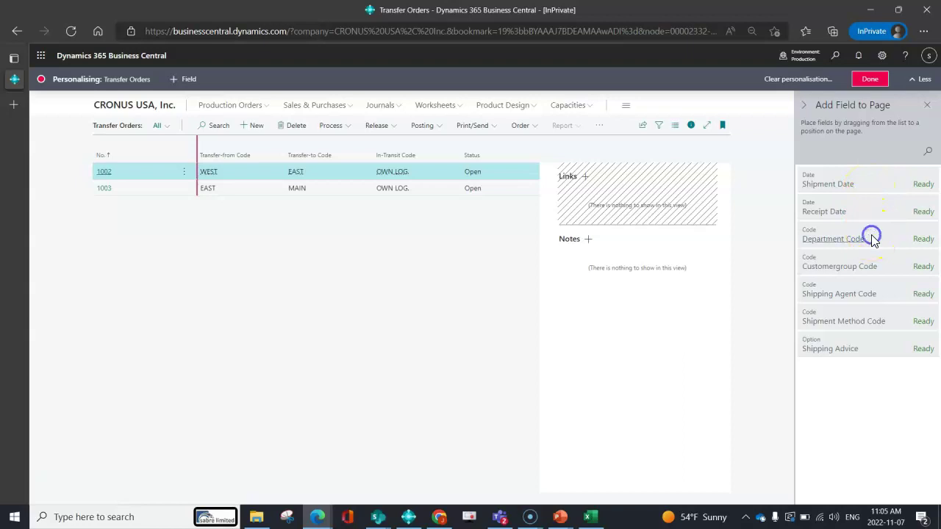
pyautogui.moveTo(877, 235); pyautogui.dragTo(283, 150)
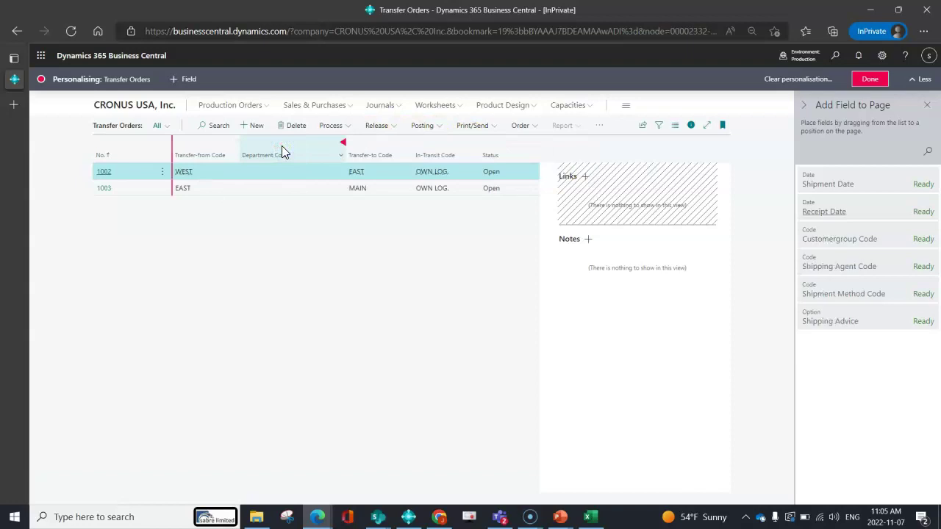
# - Move Department Code after Transfer-to Code and add a Shipment Date column between them
pyautogui.moveTo(280, 145); pyautogui.dragTo(412, 152)
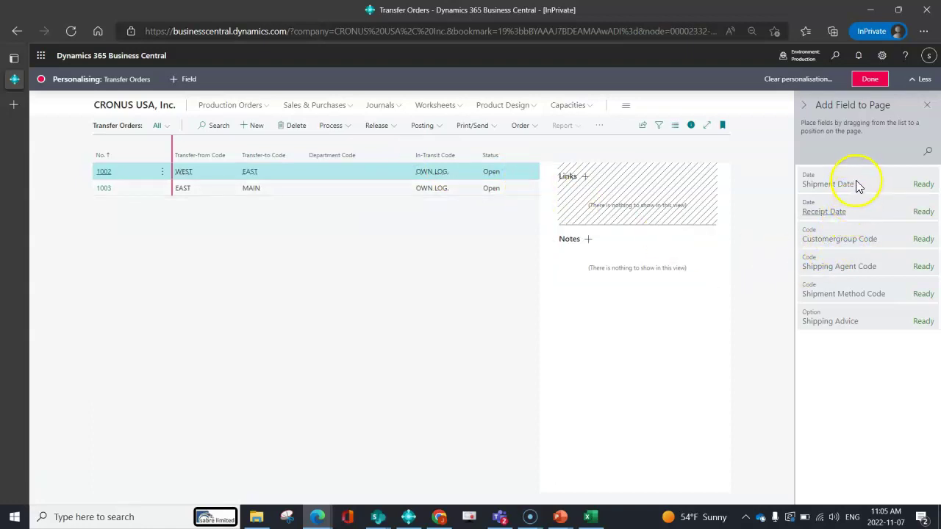
pyautogui.moveTo(860, 181); pyautogui.dragTo(301, 151)
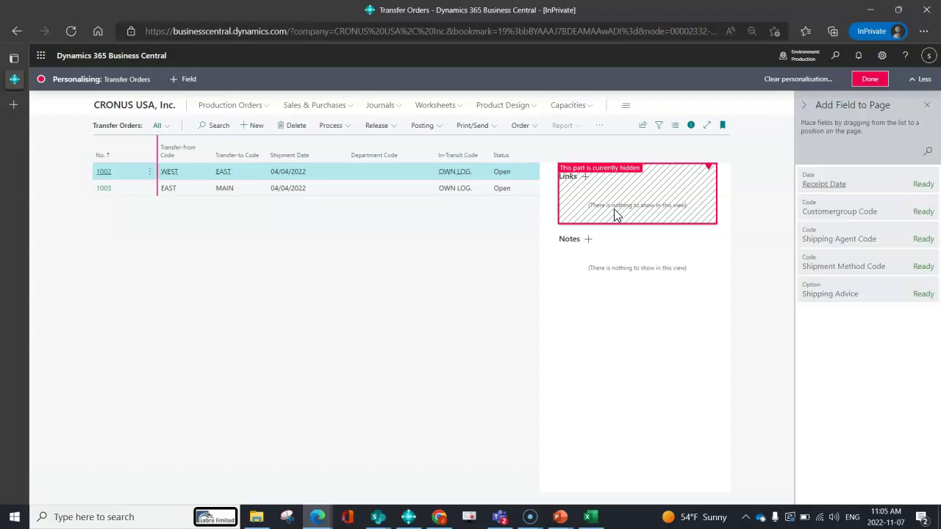
pyautogui.moveTo(330, 189); pyautogui.dragTo(101, 178)
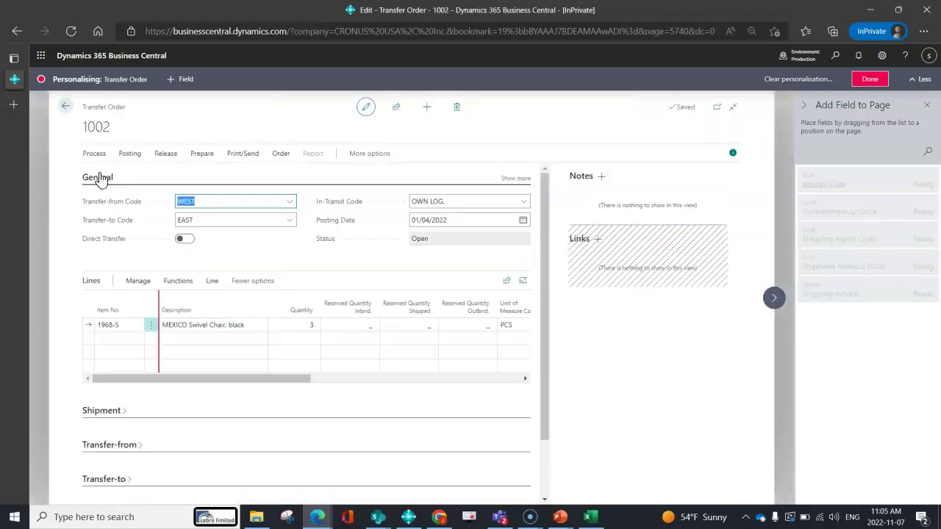
# - Remove the Direct Transfer field from transfer order 1002's General FastTab
pyautogui.moveTo(157, 220)
pyautogui.mouseDown()
pyautogui.moveTo(145, 247)
pyautogui.moveTo(100, 246)
pyautogui.moveTo(296, 245)
pyautogui.mouseUp()
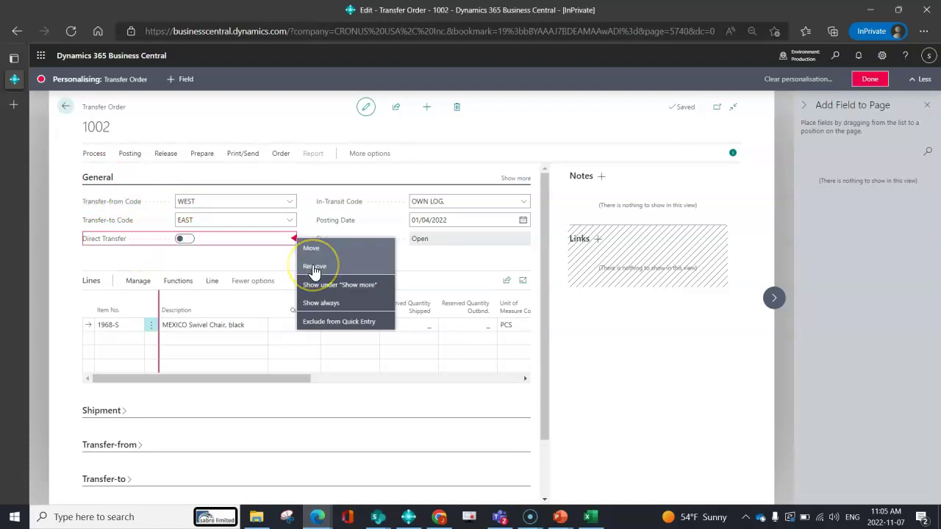
pyautogui.click(314, 268)
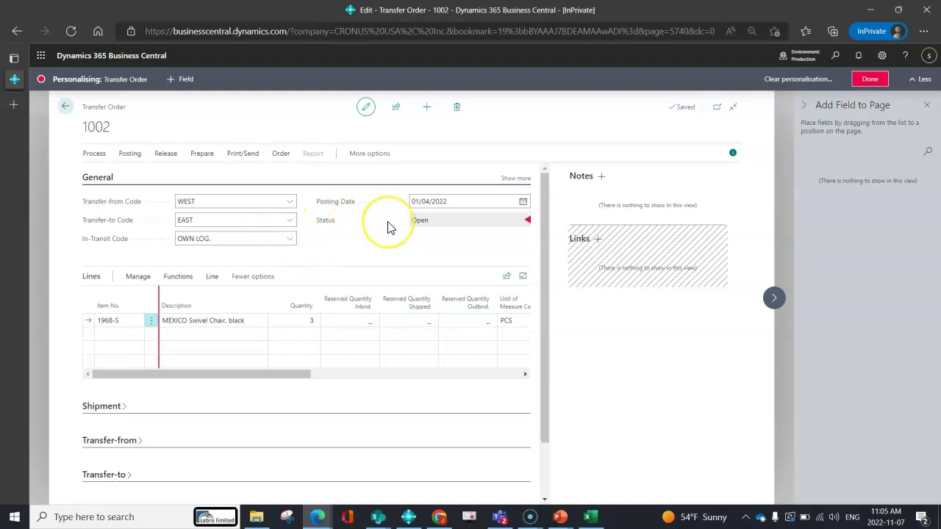
pyautogui.click(359, 233)
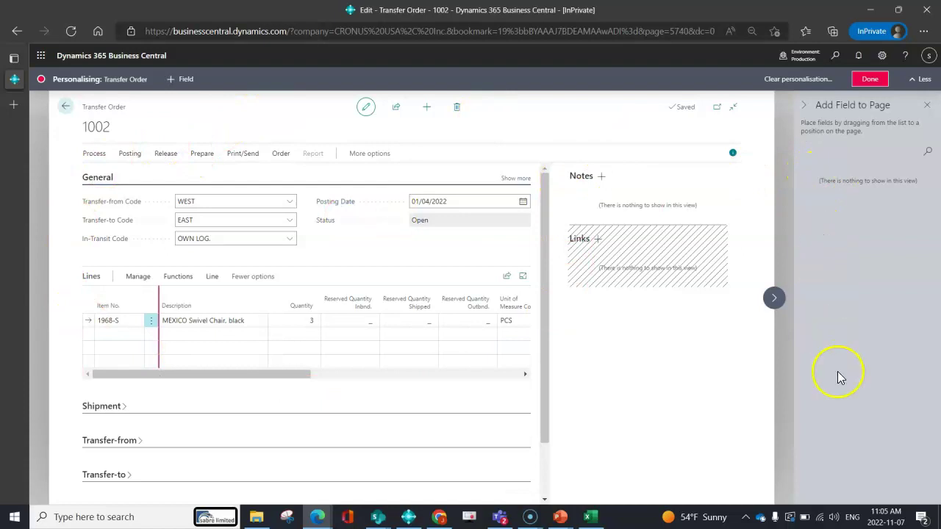
pyautogui.click(210, 305)
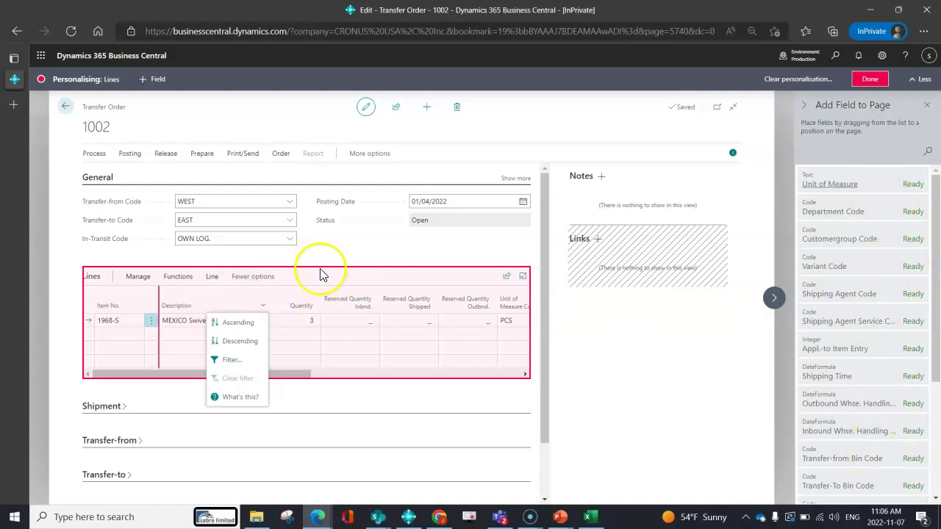
pyautogui.click(324, 222)
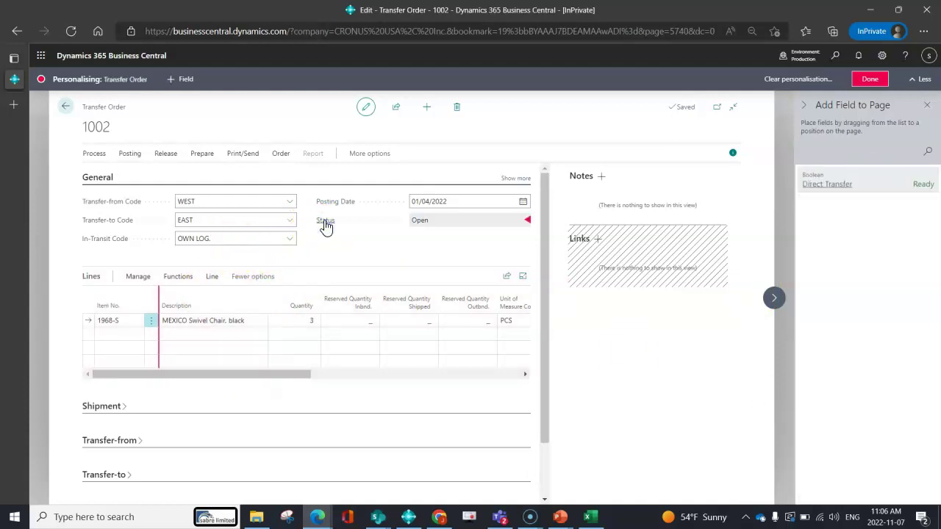
pyautogui.moveTo(817, 205)
pyautogui.mouseDown()
pyautogui.moveTo(819, 179)
pyautogui.moveTo(910, 178)
pyautogui.moveTo(472, 204)
pyautogui.mouseUp()
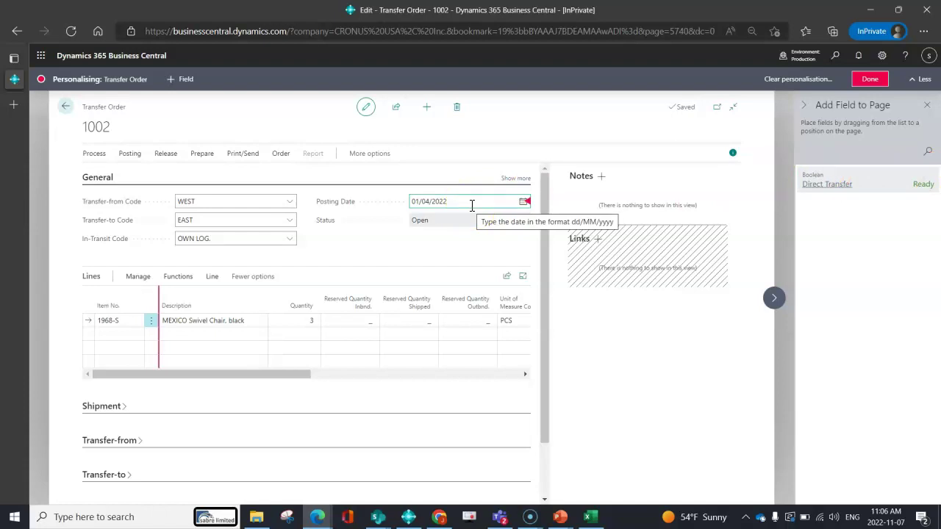
pyautogui.moveTo(472, 205); pyautogui.dragTo(885, 189)
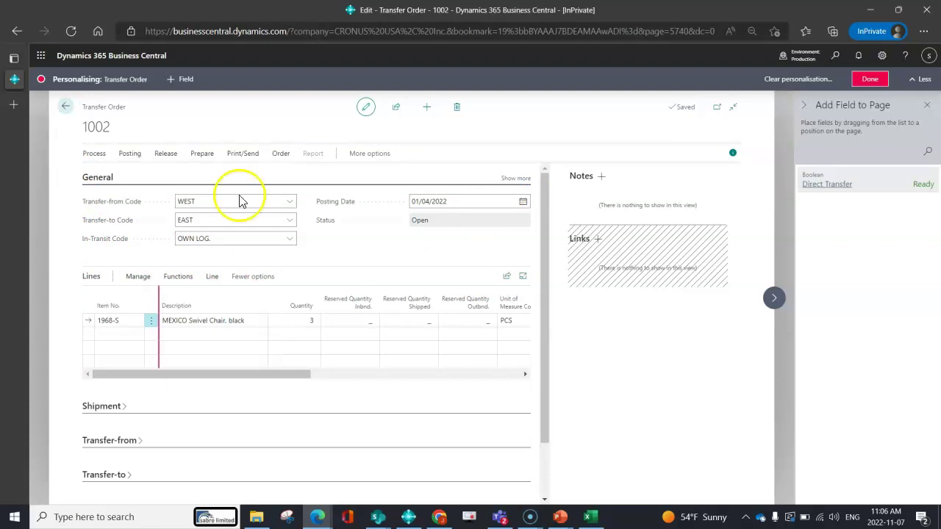
# - Toggle General, reveal its extra fields, then collapse it to the WEST, EAST, Open summary
pyautogui.click(87, 179)
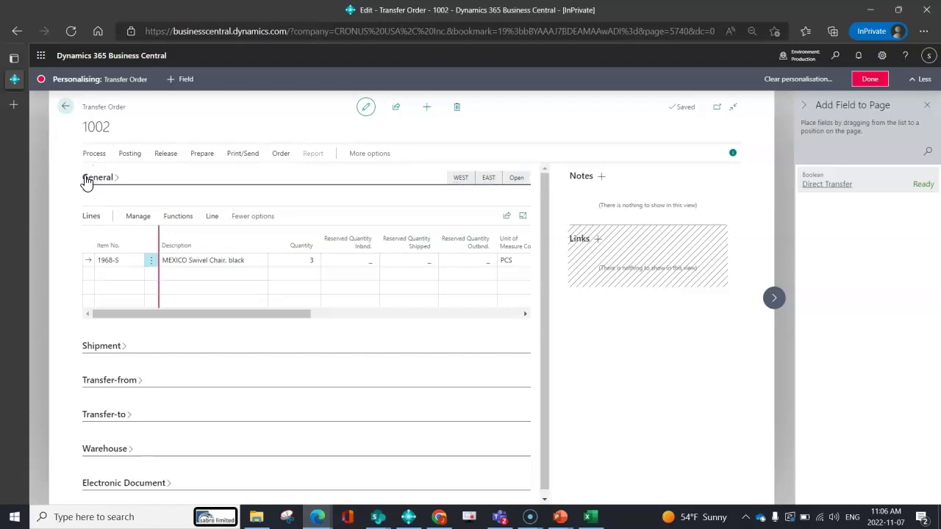
pyautogui.click(86, 181)
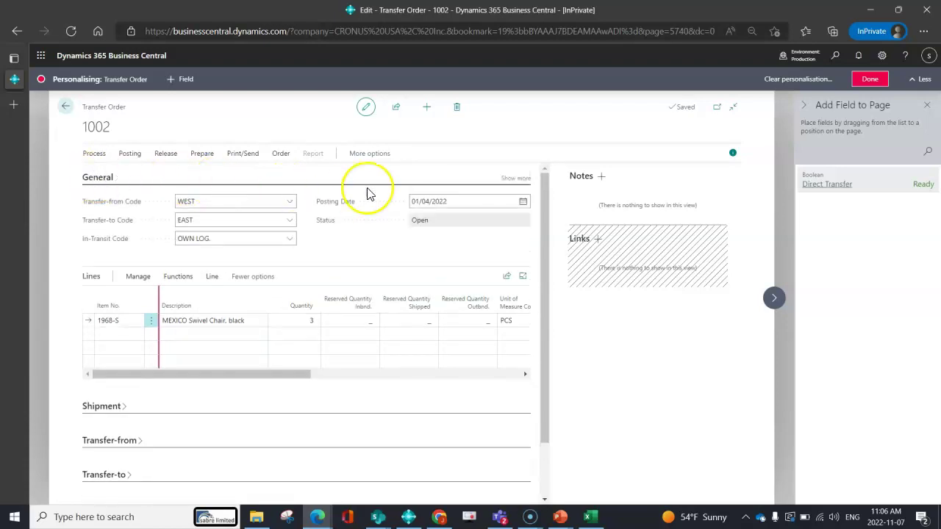
pyautogui.click(514, 181)
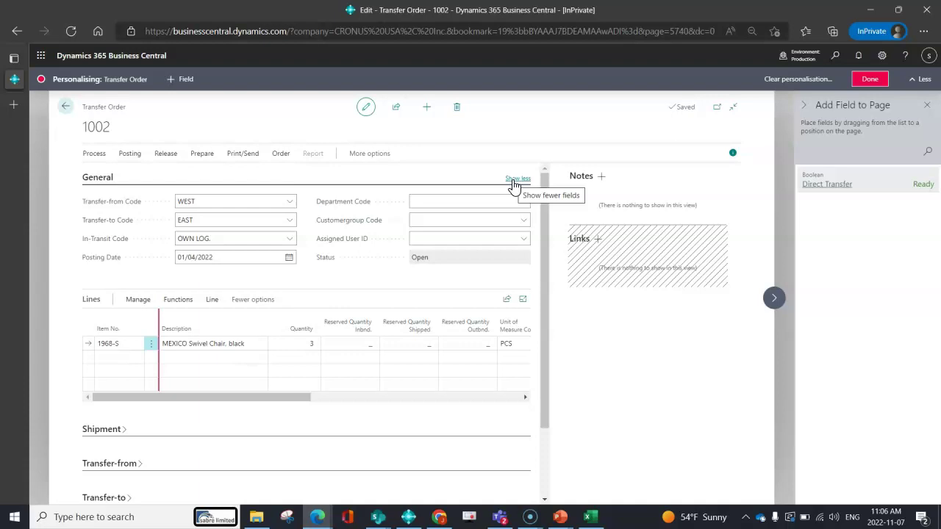
pyautogui.click(87, 177)
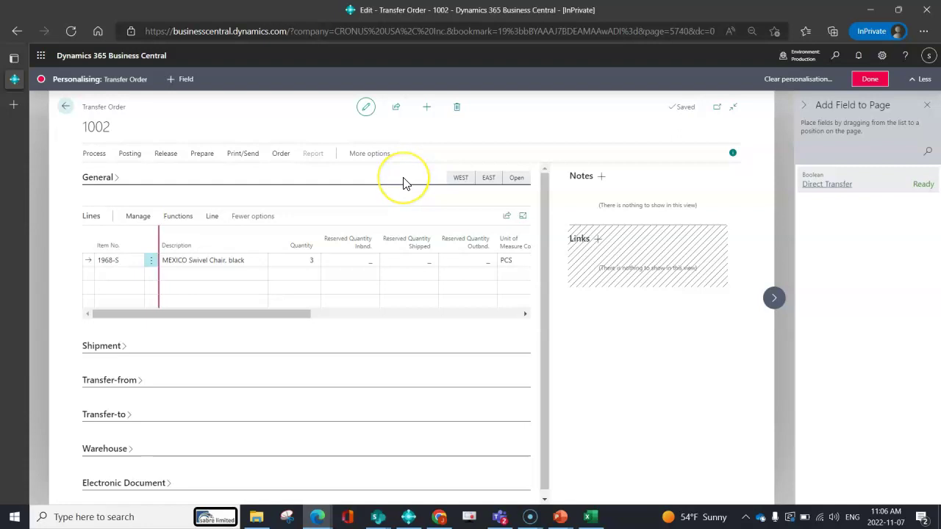
# - Move Posting Date under Show more and set Assigned User ID to Show always
pyautogui.click(109, 189)
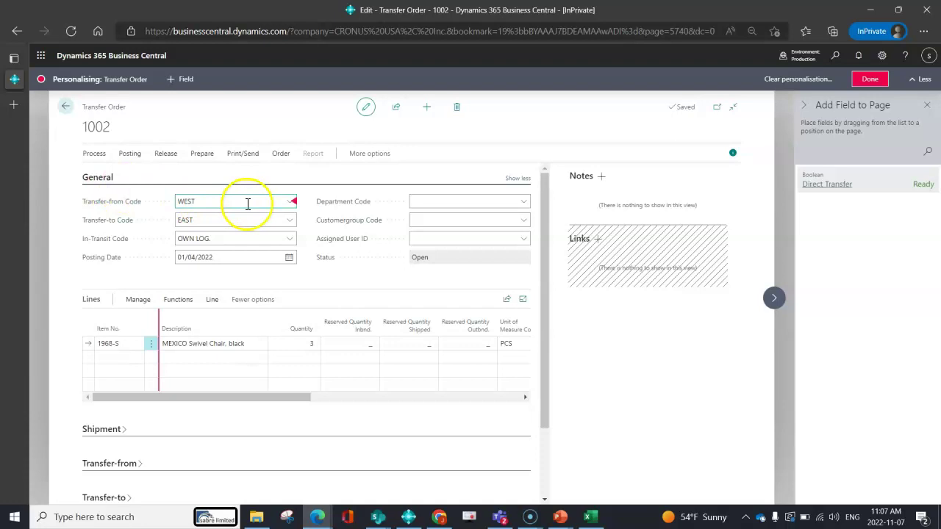
pyautogui.click(293, 257)
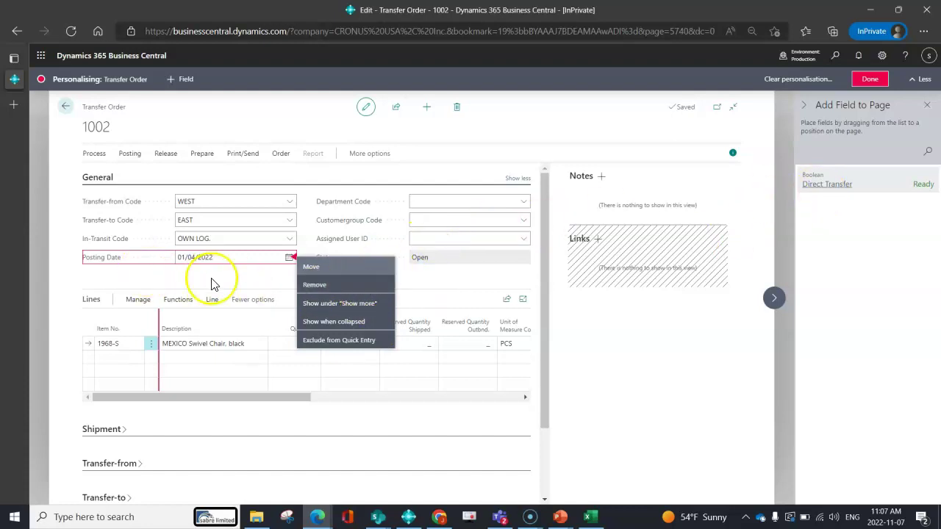
pyautogui.click(325, 305)
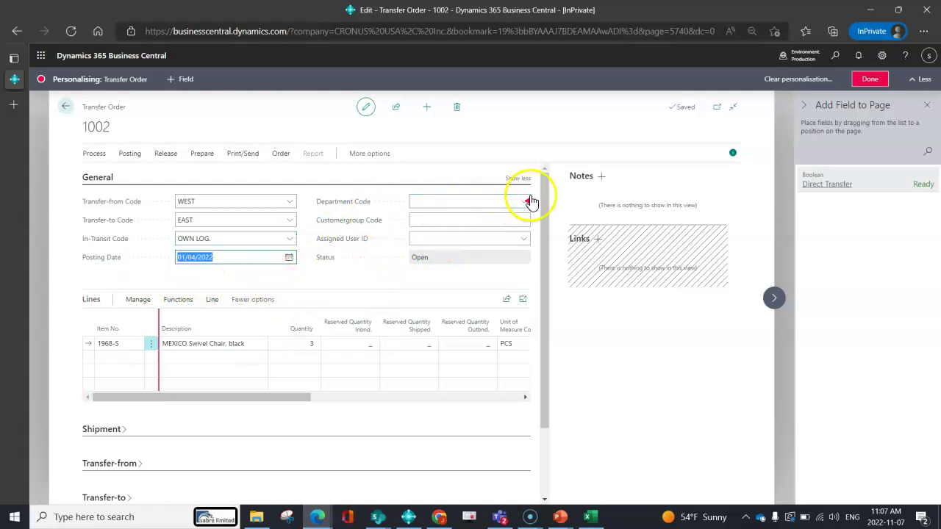
pyautogui.click(528, 238)
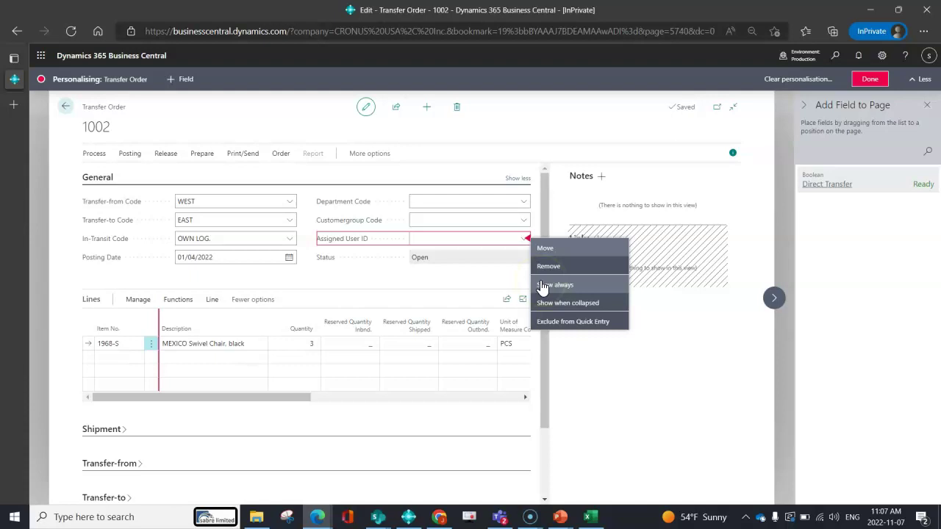
pyautogui.click(544, 285)
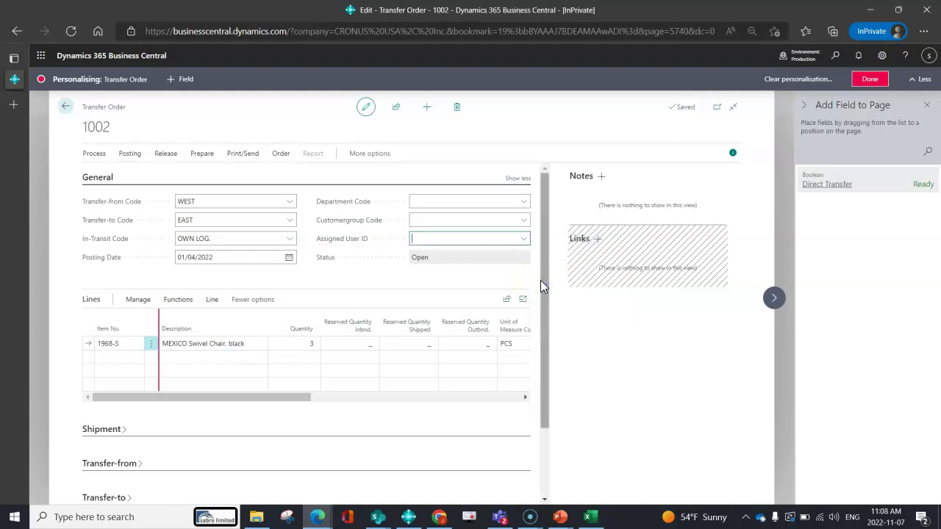
# - Collapse, re-expand and toggle Show less/Show more on General to verify the field layout
pyautogui.click(86, 181)
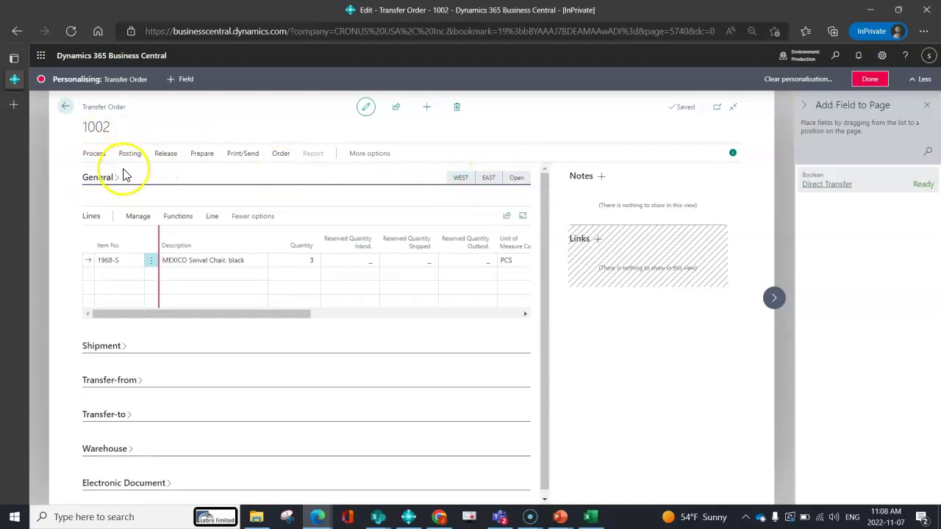
pyautogui.click(98, 179)
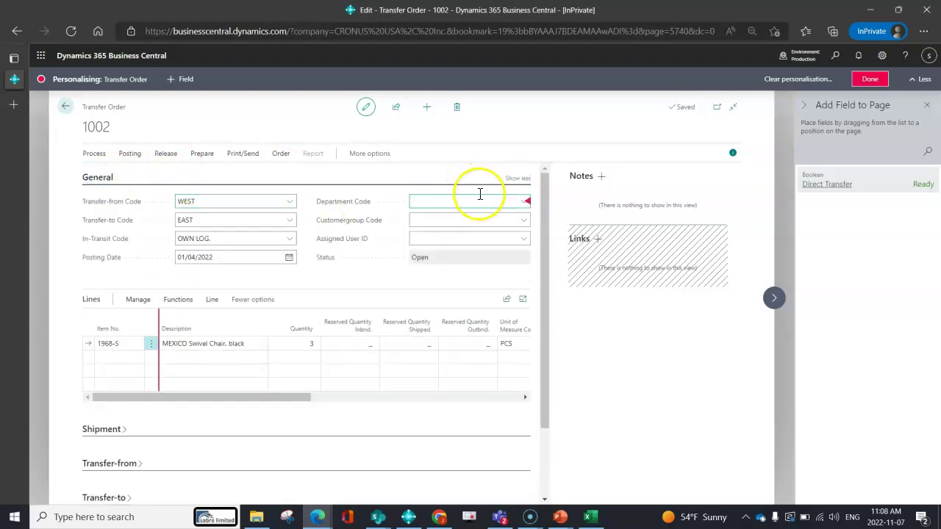
pyautogui.click(514, 180)
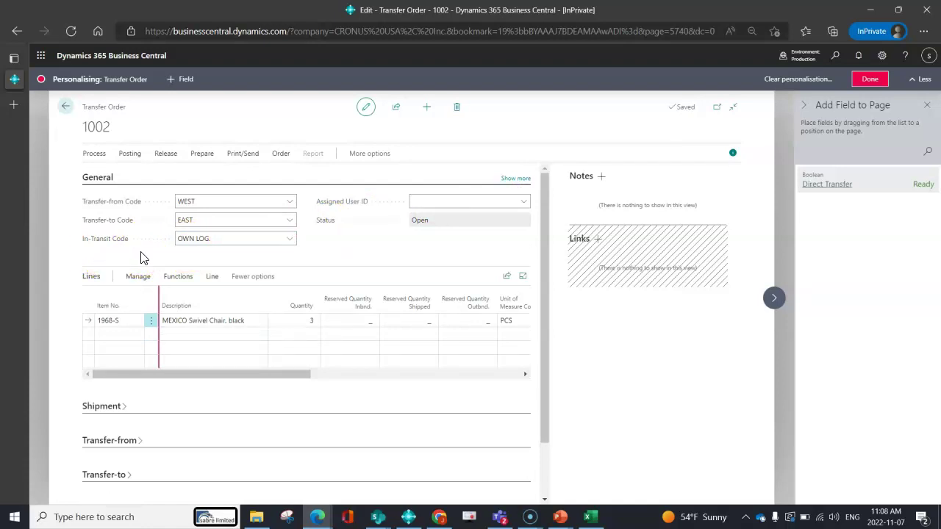
pyautogui.click(515, 179)
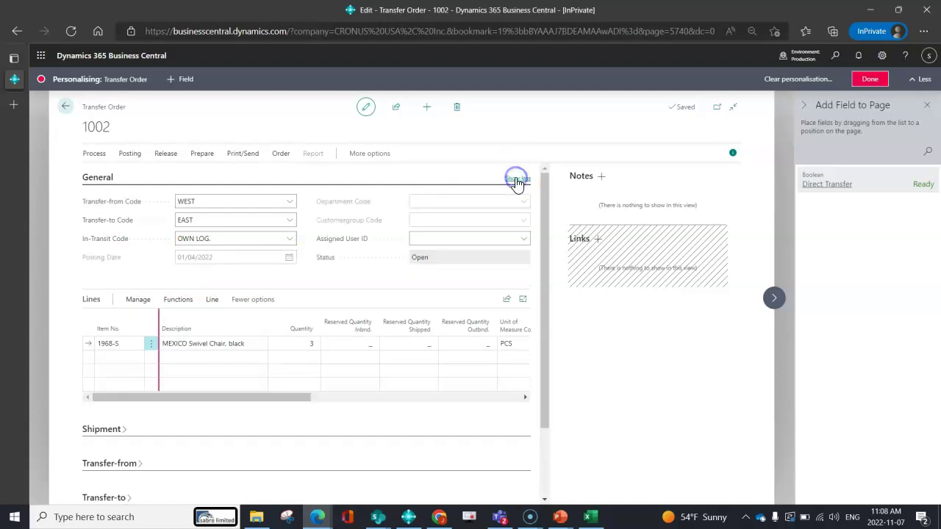